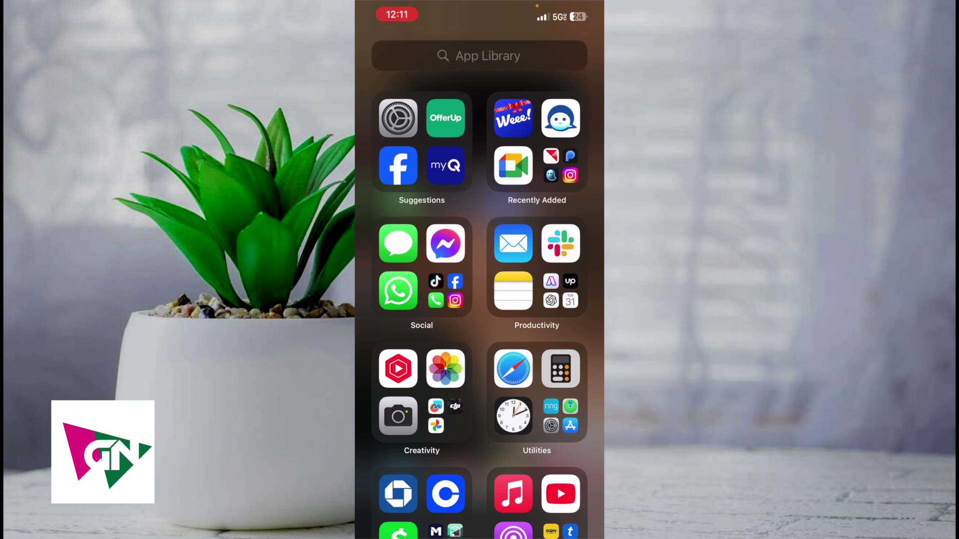
Search "Set" in the App Library and launch Settings from the results
click(479, 56)
text(S)
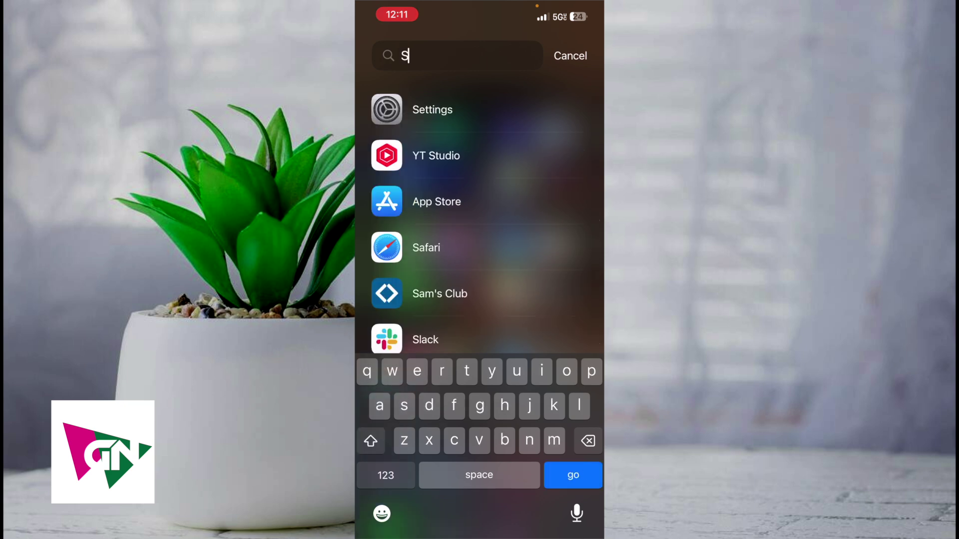
text(et)
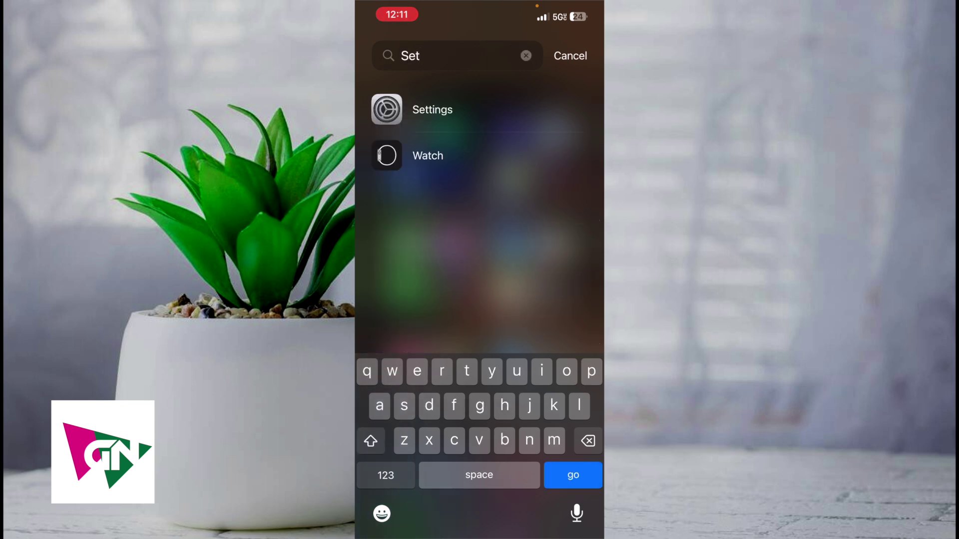
click(432, 109)
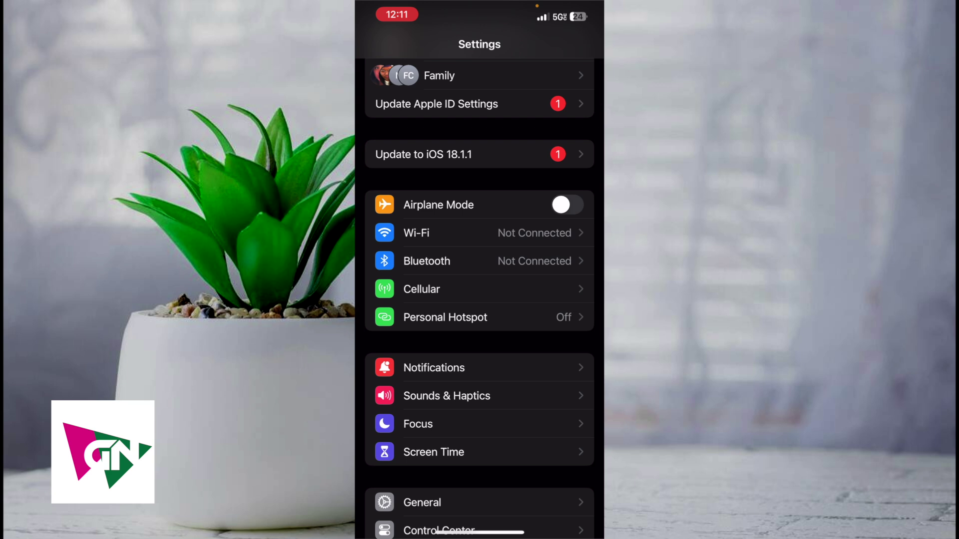
Go to Notifications and select eufy Security from the app list
click(480, 367)
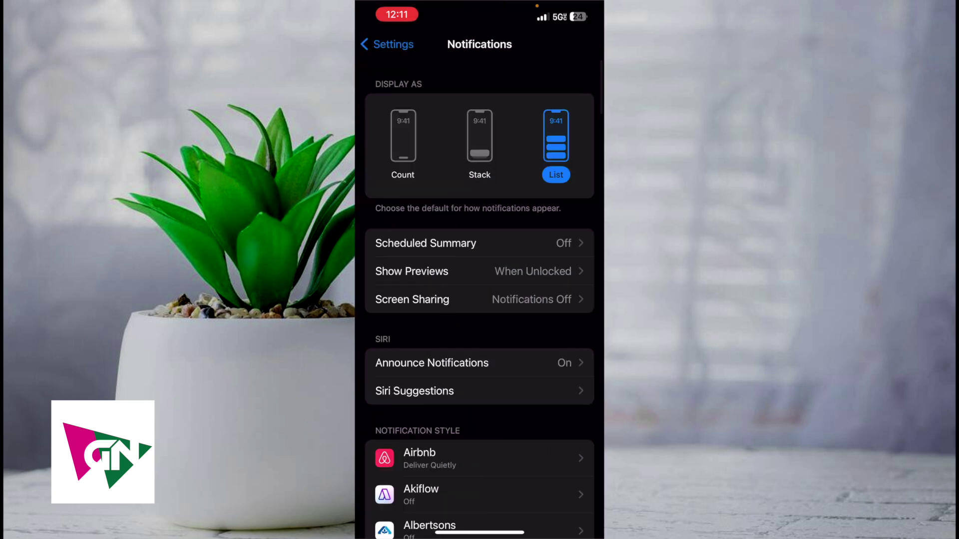
scroll(480, 300, down, 5)
scroll(480, 300, down, 5)
scroll(479, 300, down, 3)
scroll(480, 300, down, 2)
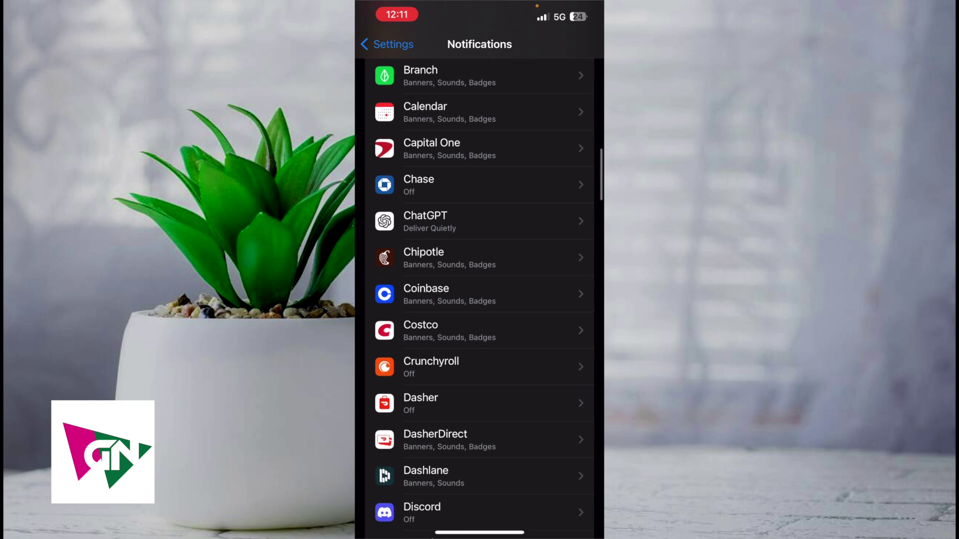
scroll(480, 300, down, 2)
scroll(479, 300, down, 2)
scroll(480, 300, down, 2)
scroll(480, 300, down, 2)
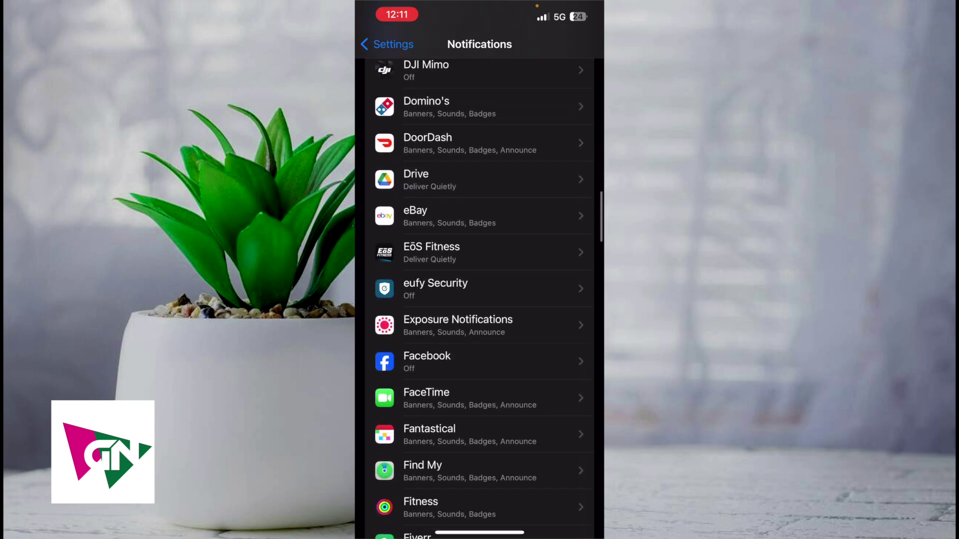
scroll(480, 300, down, 1)
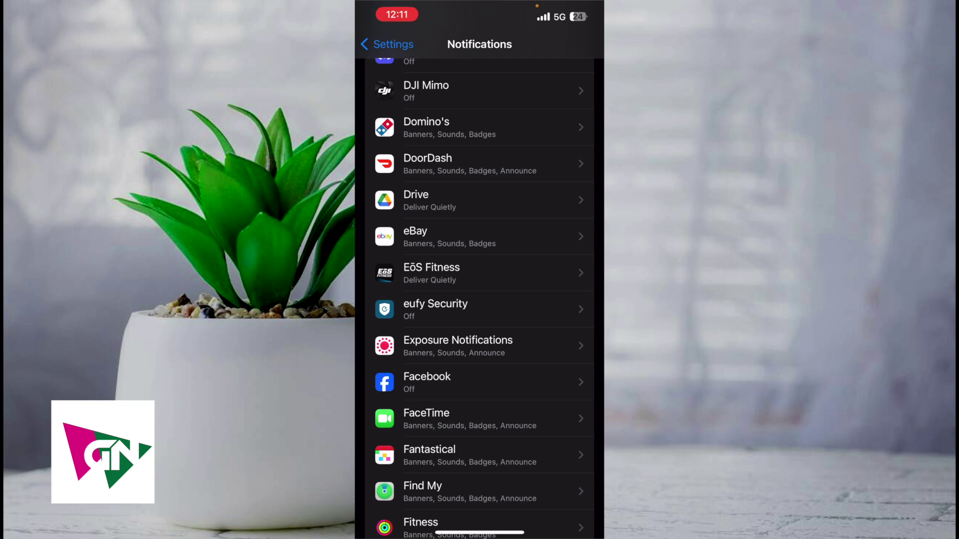
click(479, 308)
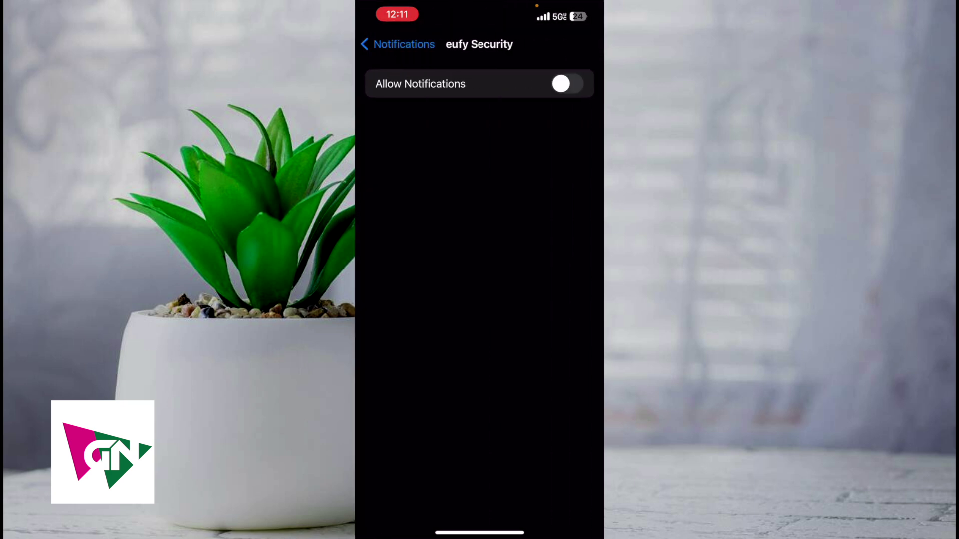
Switch eufy Security's Allow Notifications on, then back off
click(567, 83)
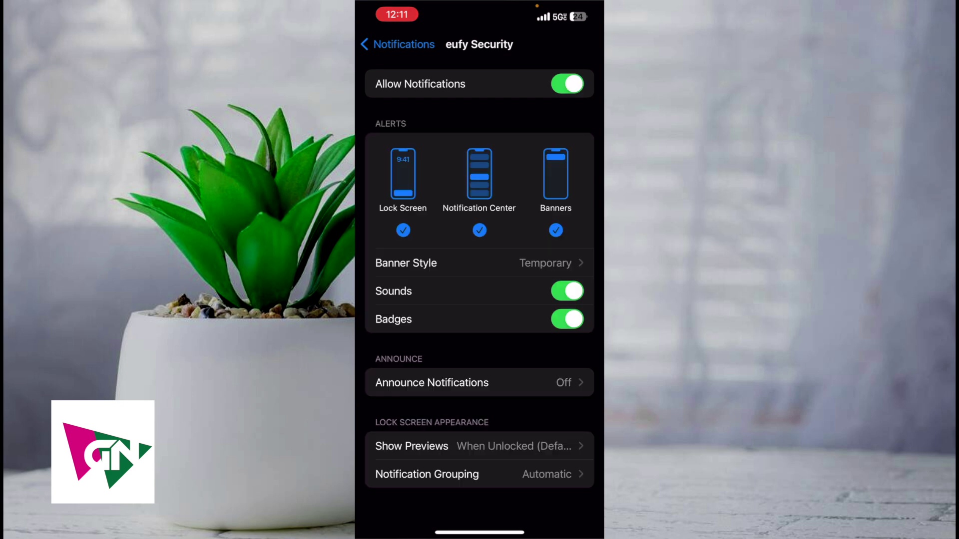
click(568, 83)
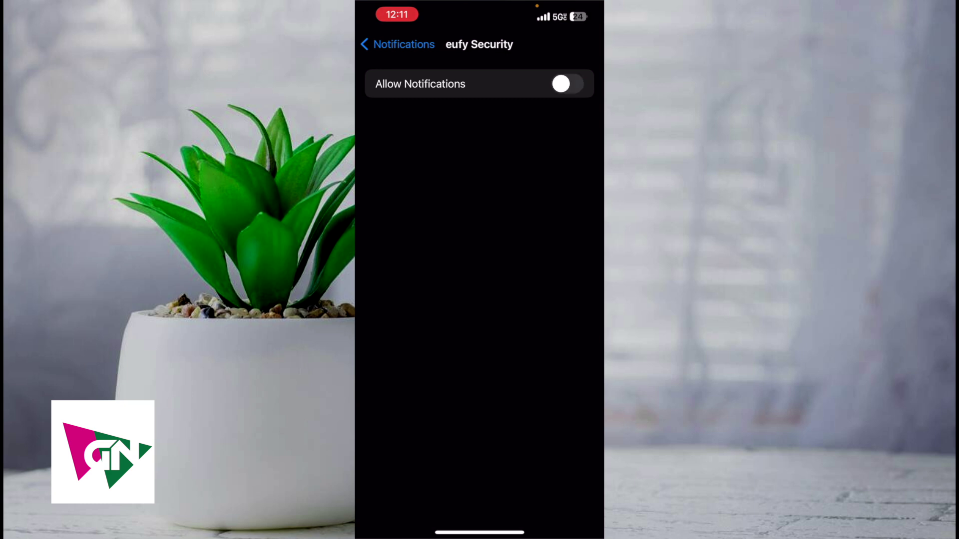